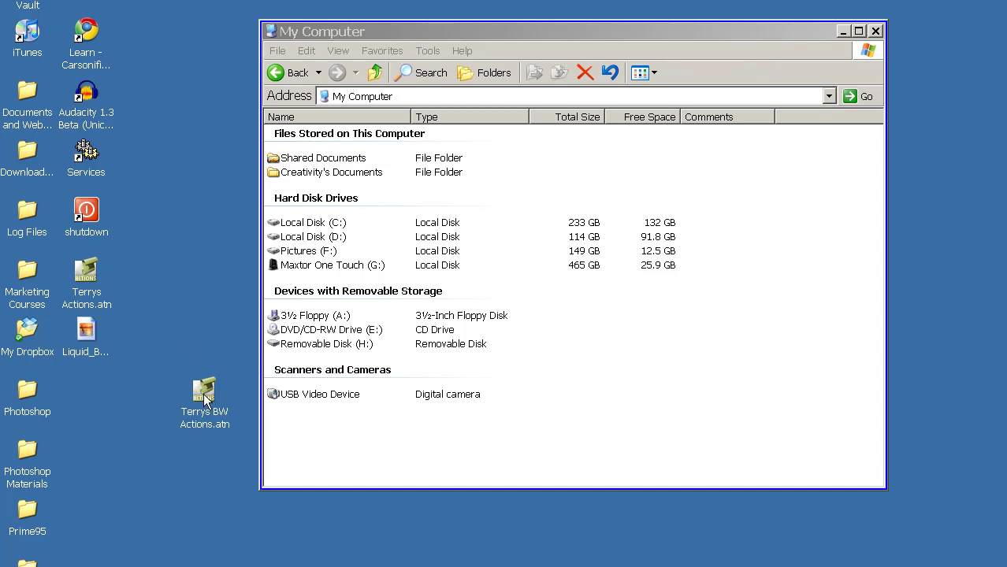
# - Browse from Local Disk (C:) through Program Files\Adobe into the Adobe Photoshop CS folder
pyautogui.moveTo(205, 398); pyautogui.dragTo(180, 215)
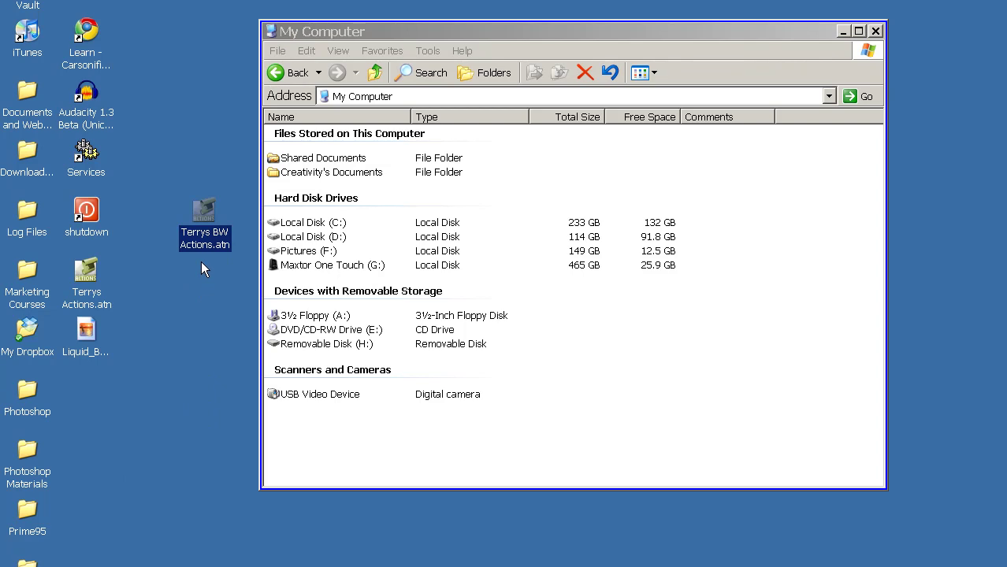
pyautogui.click(222, 204)
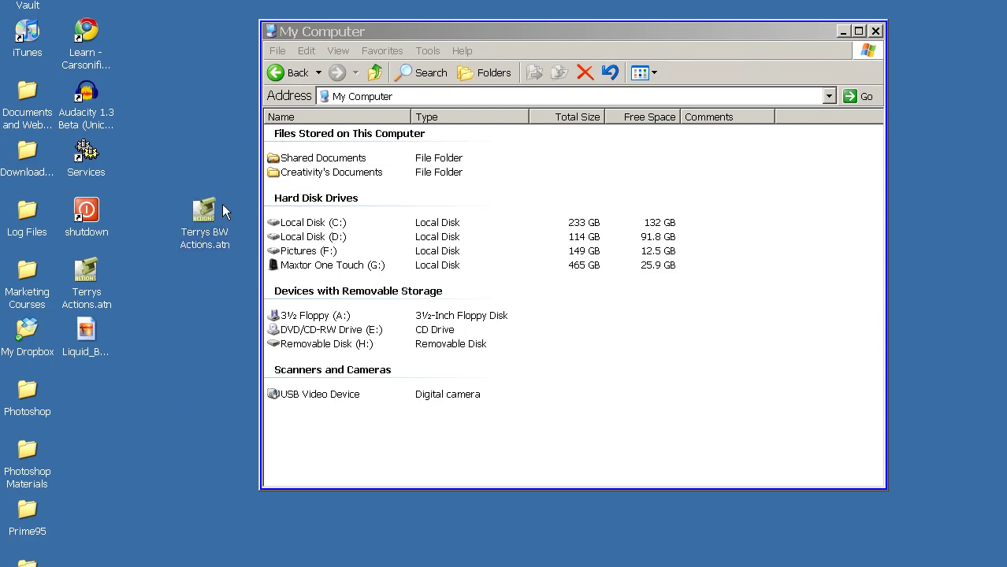
pyautogui.click(313, 223)
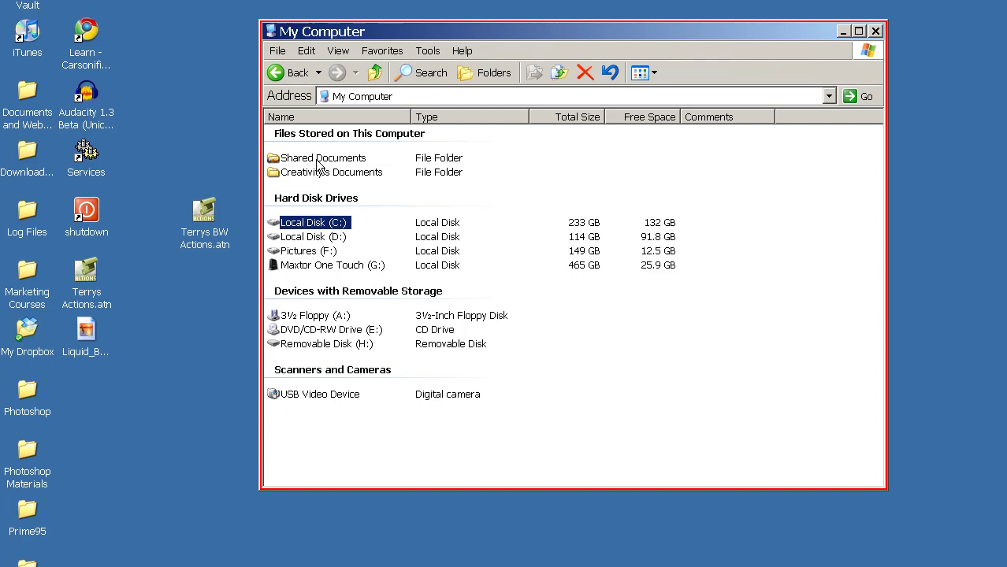
pyautogui.doubleClick(295, 223)
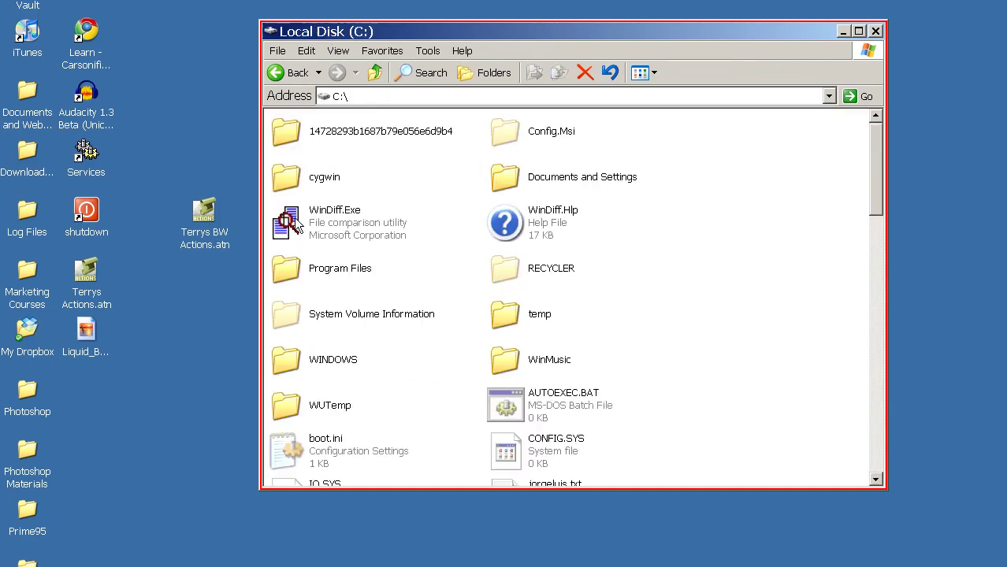
pyautogui.doubleClick(287, 274)
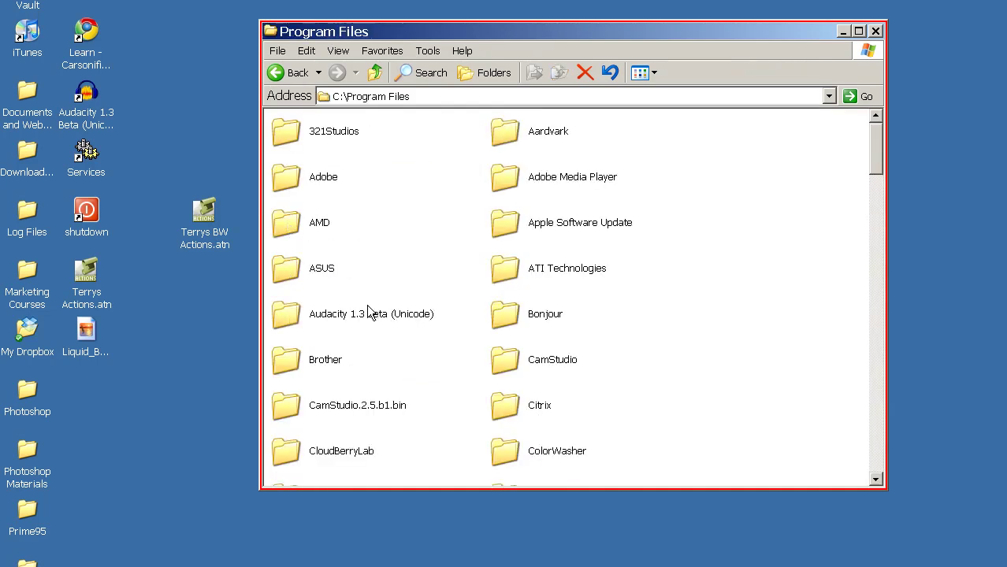
pyautogui.doubleClick(295, 182)
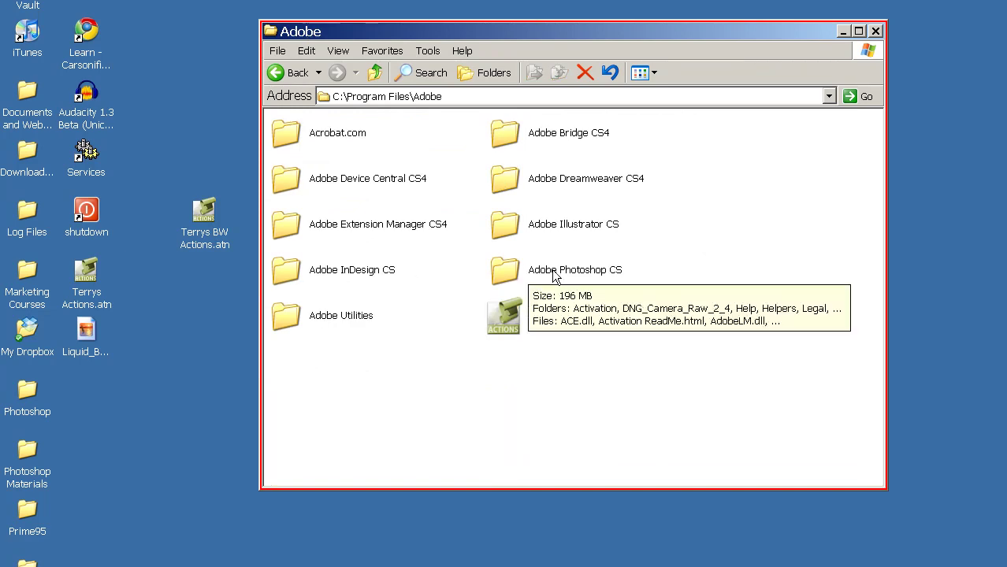
pyautogui.doubleClick(502, 266)
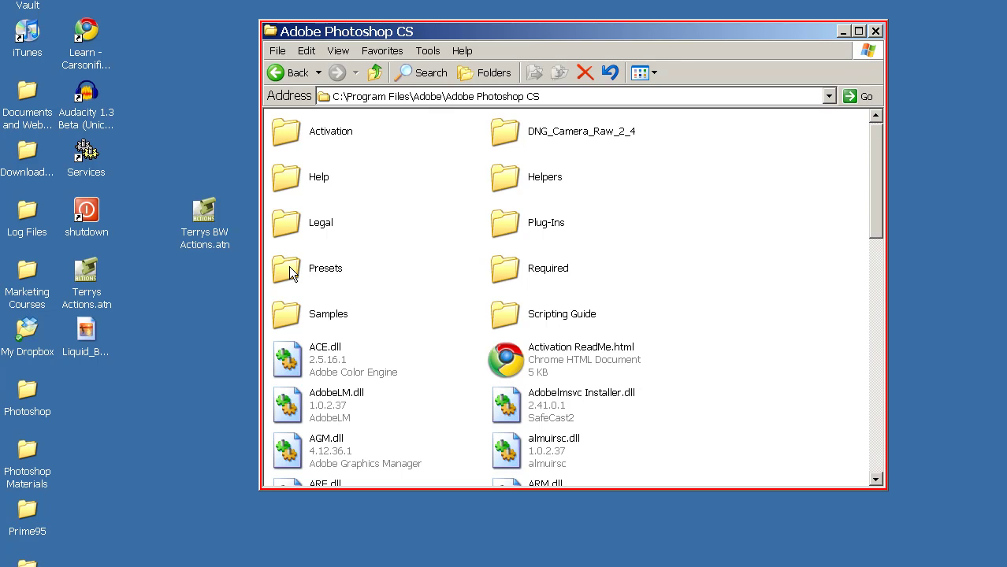
# - Open Presets\Photoshop Actions and move Terrys BW Actions.atn from the desktop into it
pyautogui.click(288, 268)
pyautogui.doubleClick(288, 268)
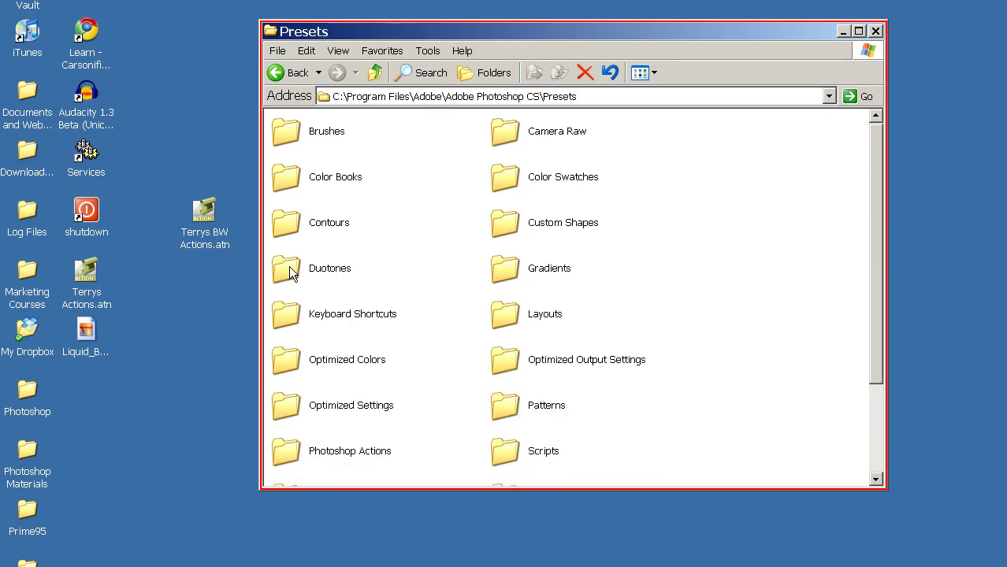
pyautogui.click(287, 455)
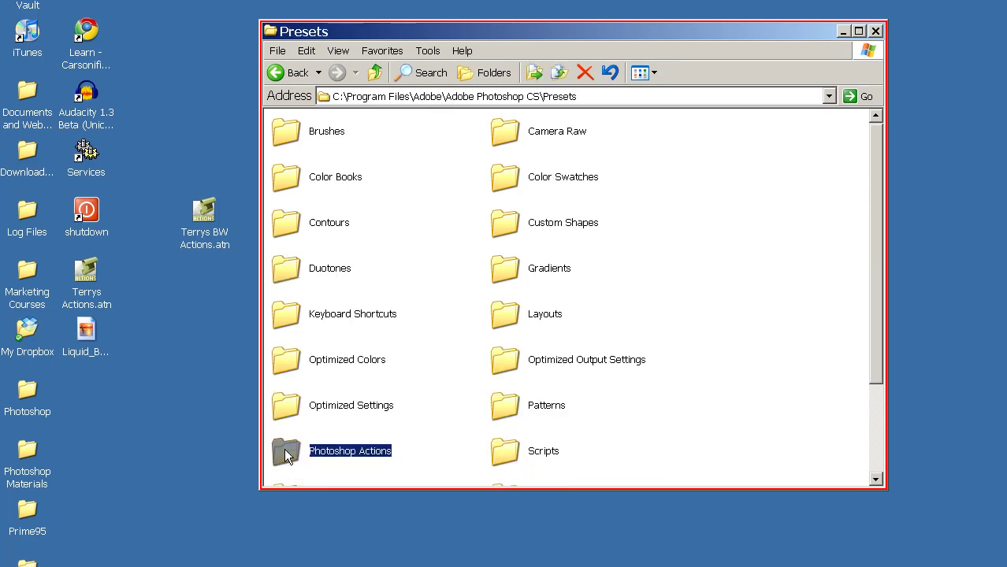
pyautogui.doubleClick(290, 453)
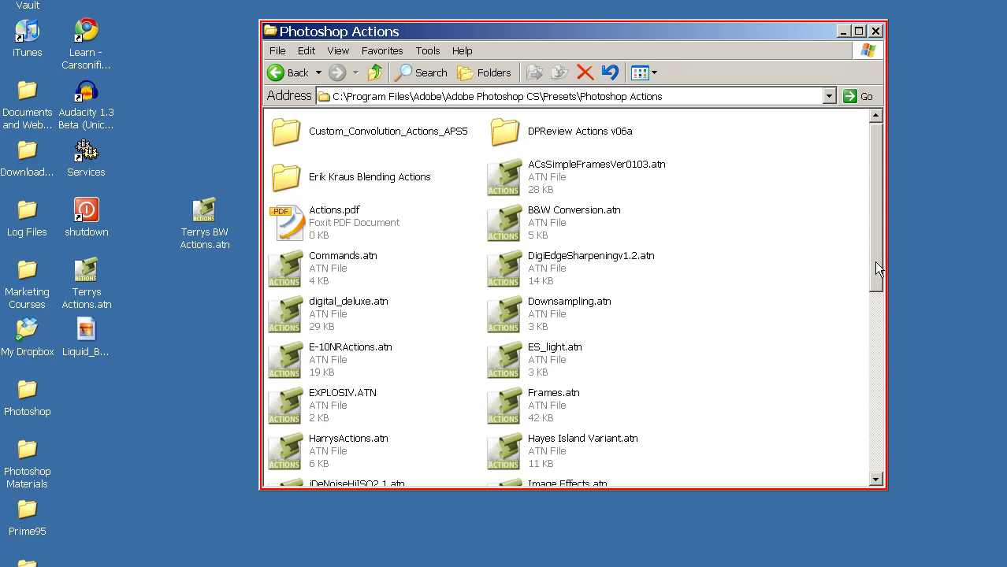
pyautogui.moveTo(205, 215); pyautogui.dragTo(360, 231)
pyautogui.moveTo(725, 316); pyautogui.dragTo(726, 316)
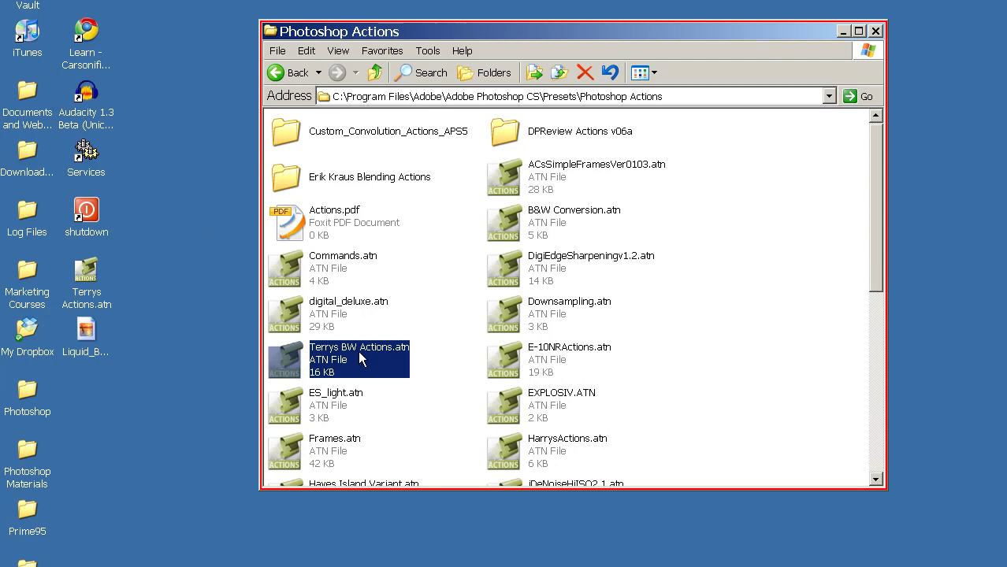
# - Close the Photoshop Actions folder window and switch to Photoshop
pyautogui.click(875, 32)
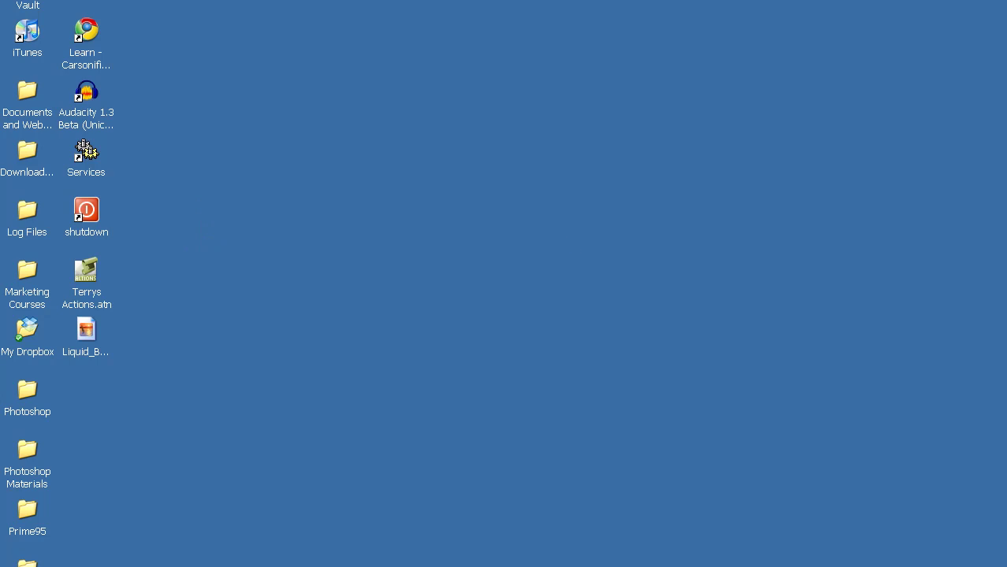
pyautogui.hotkey('alt', 'Tab')
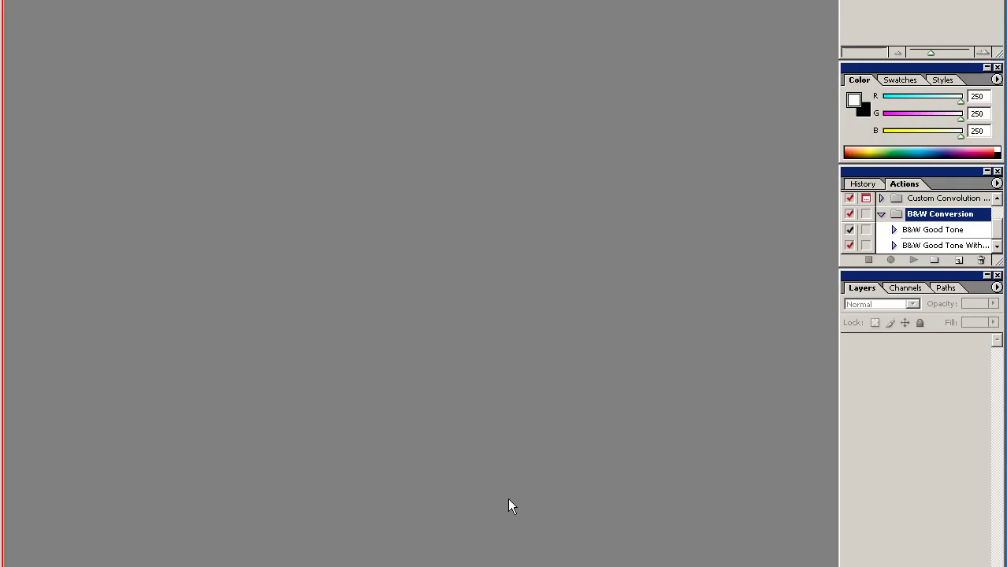
pyautogui.click(877, 184)
pyautogui.click(899, 186)
# - Load the Terrys BW Actions.atn set through the Actions palette menu's Load Actions
pyautogui.click(997, 183)
pyautogui.click(998, 186)
pyautogui.click(997, 183)
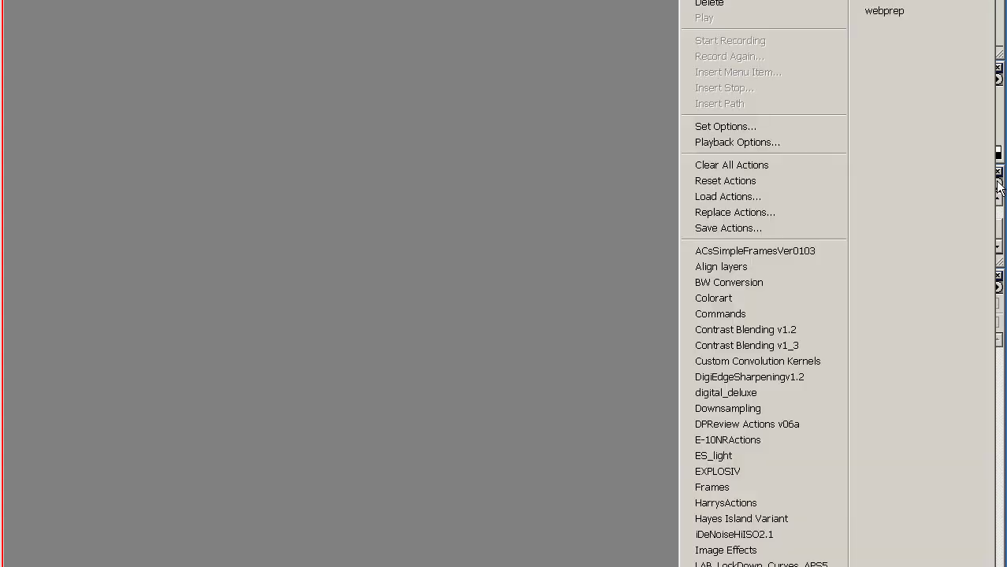
pyautogui.click(737, 197)
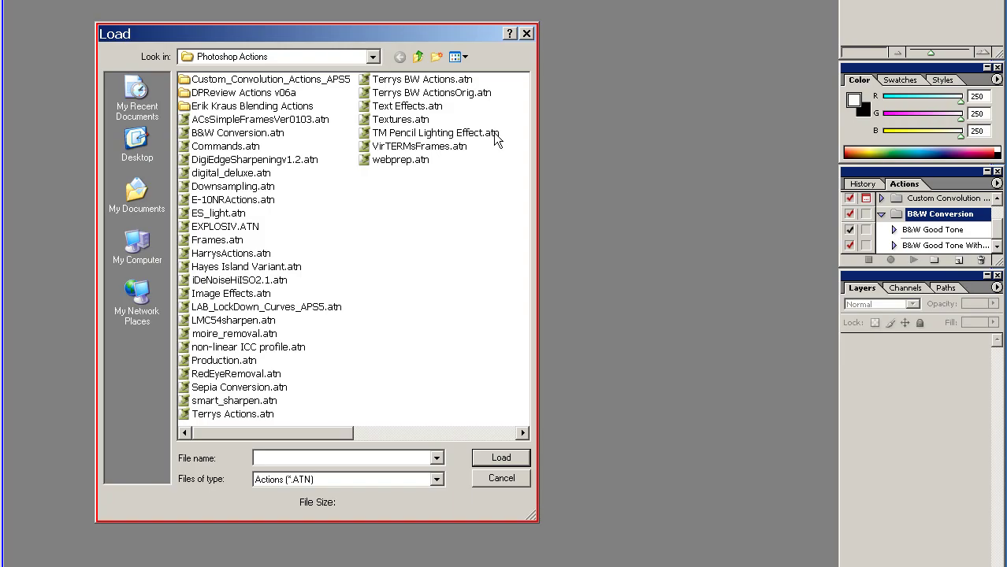
pyautogui.click(424, 82)
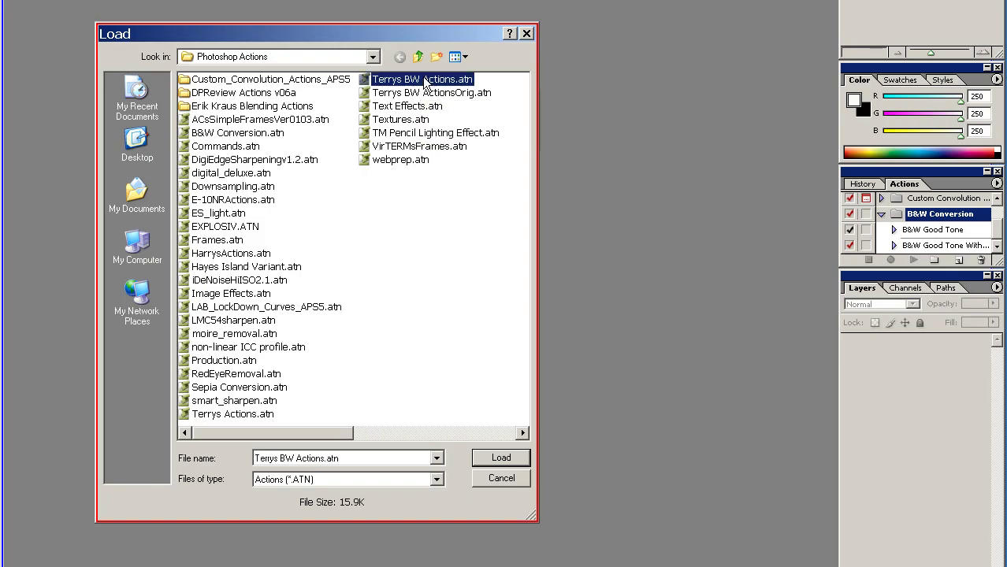
pyautogui.doubleClick(386, 81)
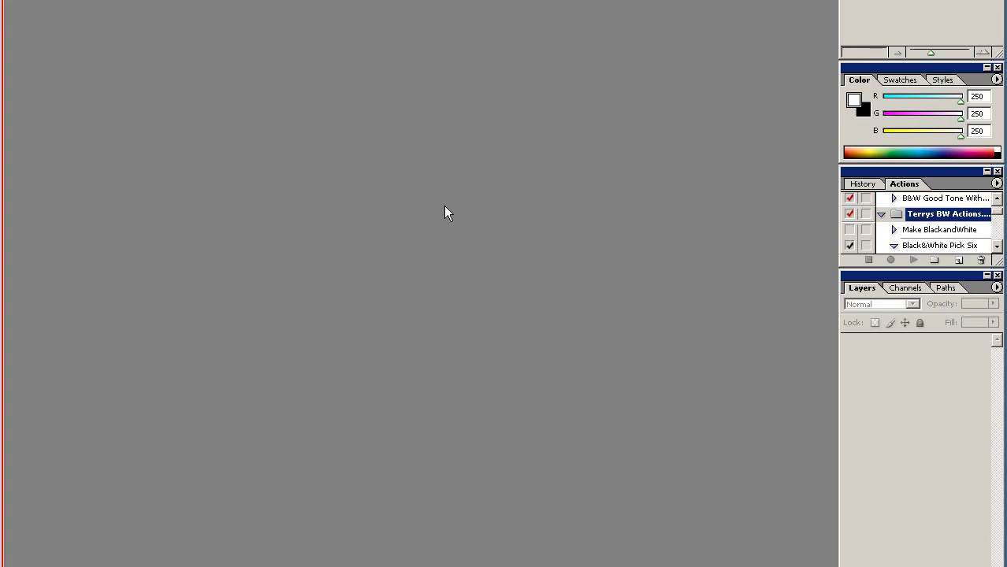
# - Expand the Black&White Pick Six action to reveal its steps
pyautogui.click(932, 247)
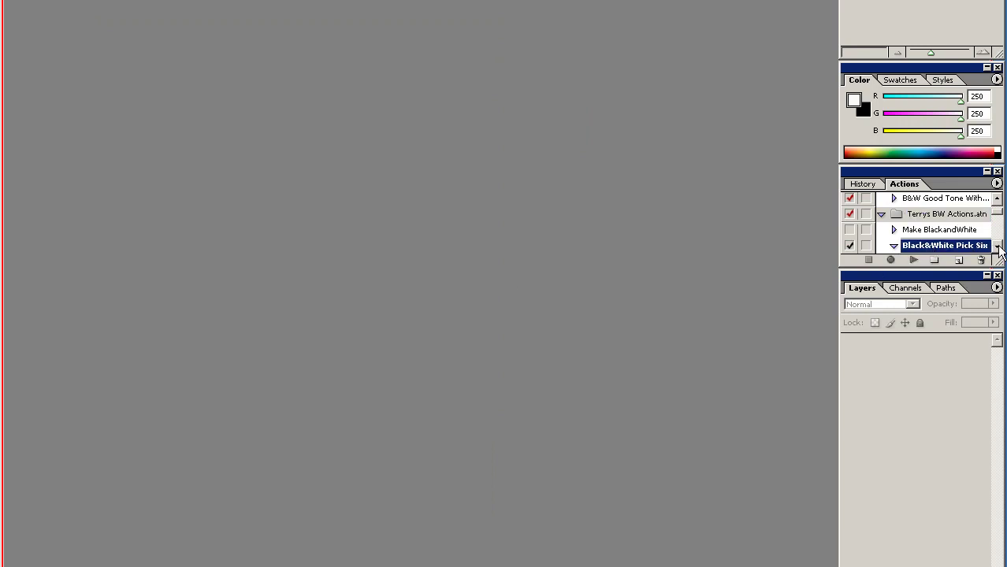
pyautogui.click(997, 248)
pyautogui.click(997, 247)
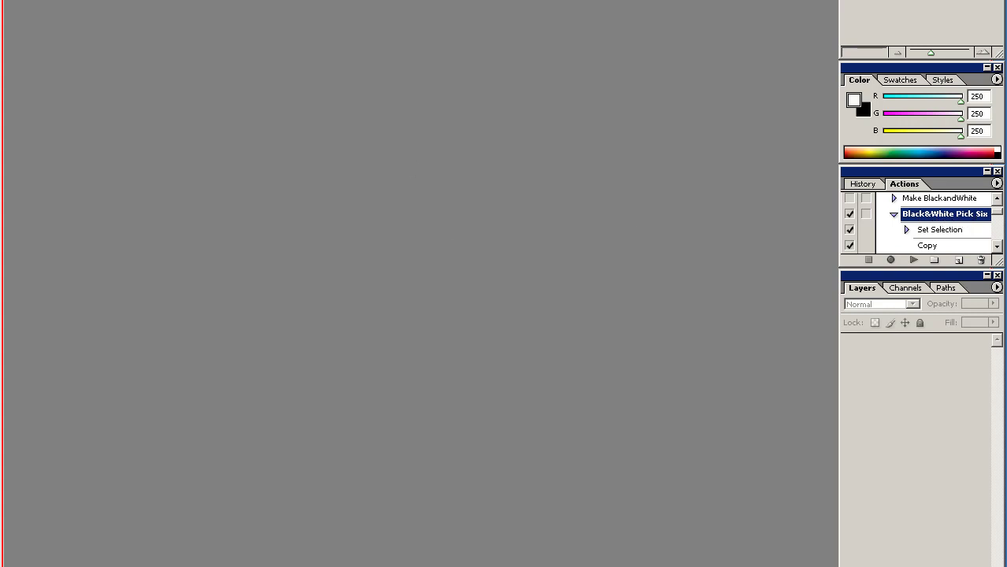
# - Leave full-screen mode and open Liquid_BW_Demo.jpg from File > Open Recent
pyautogui.press('f')
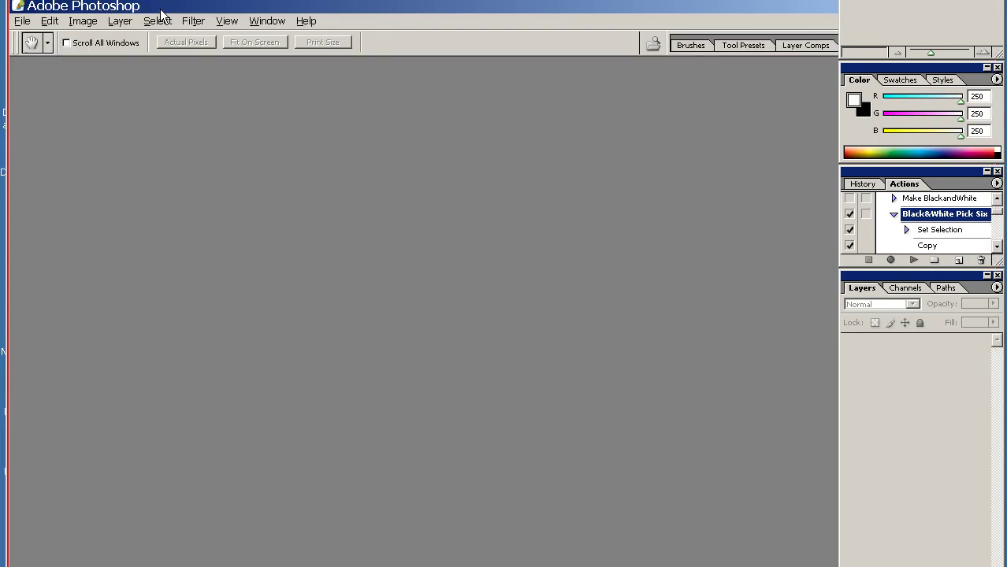
pyautogui.click(24, 21)
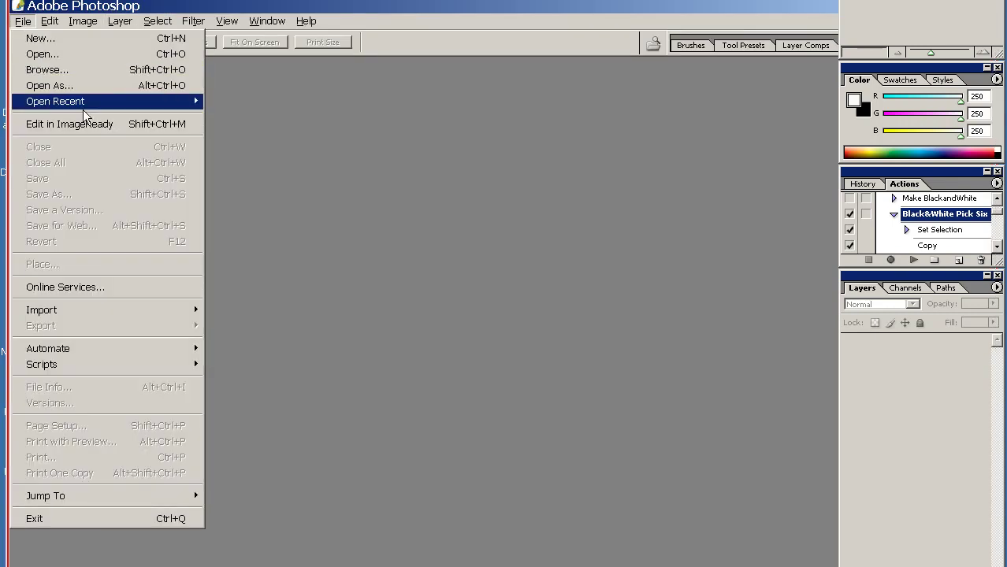
pyautogui.moveTo(140, 104)
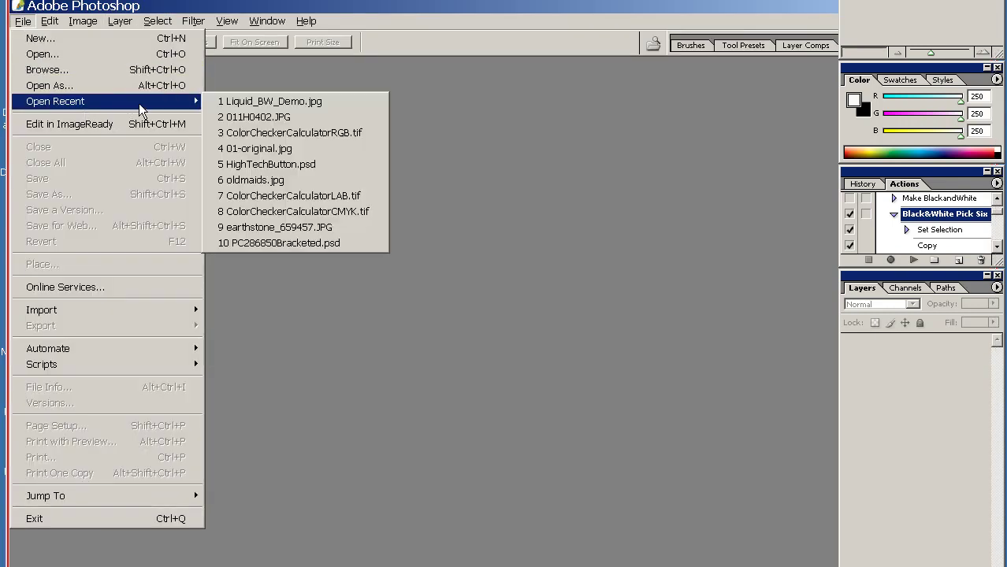
pyautogui.click(282, 103)
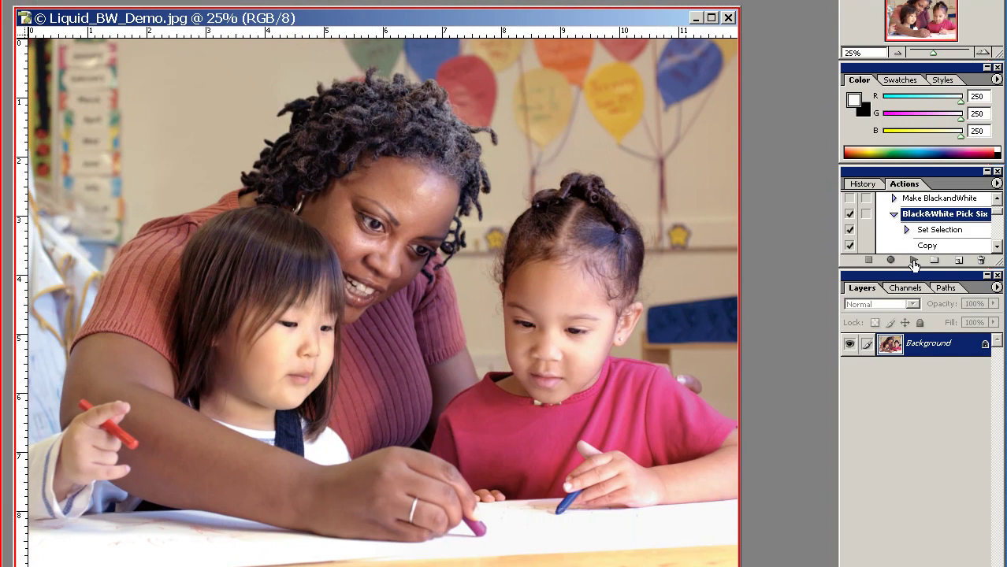
# - Play the Black&White Pick Six action on the classroom photo
pyautogui.click(914, 261)
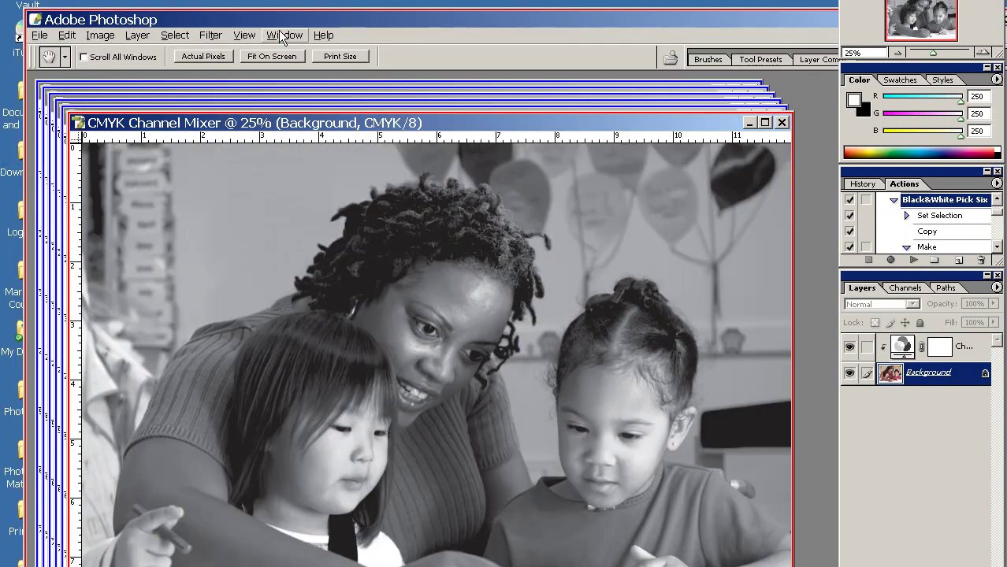
# - Tile the stacked black-and-white documents with Window > Arrange > Tile
pyautogui.click(282, 37)
pyautogui.moveTo(300, 53)
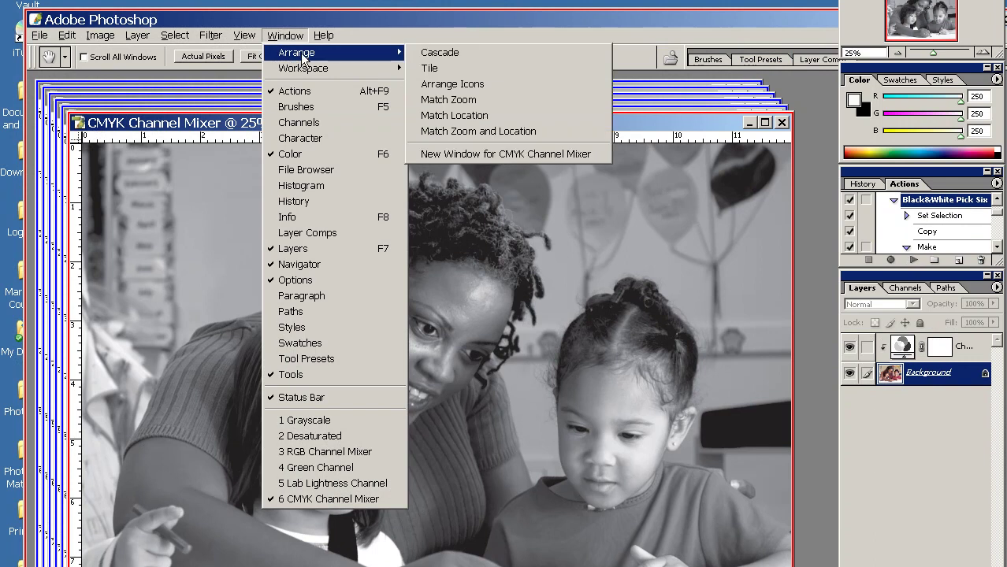
pyautogui.click(463, 71)
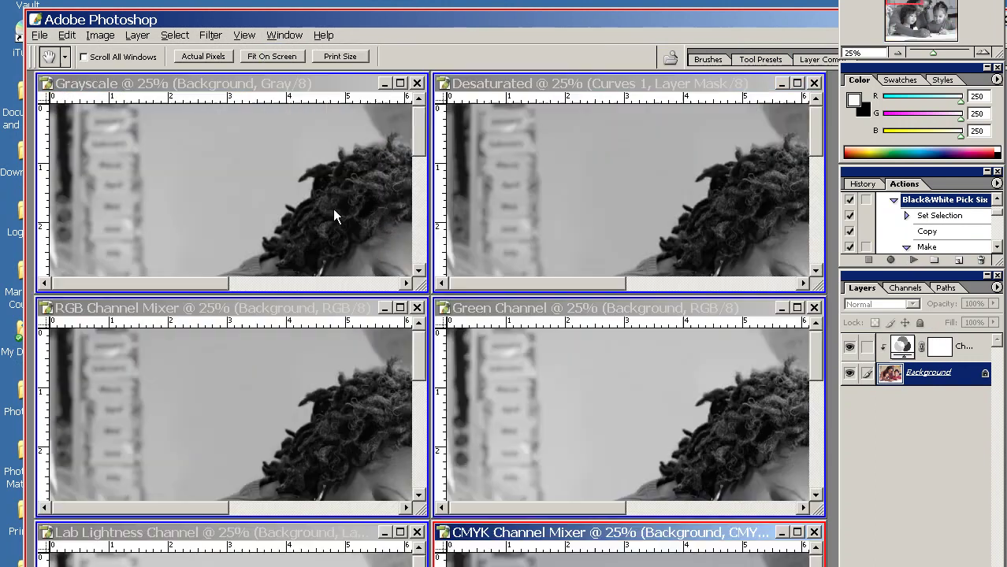
# - Zoom the Grayscale window to 12.5% and apply Match Zoom and Location to all versions
pyautogui.click(339, 83)
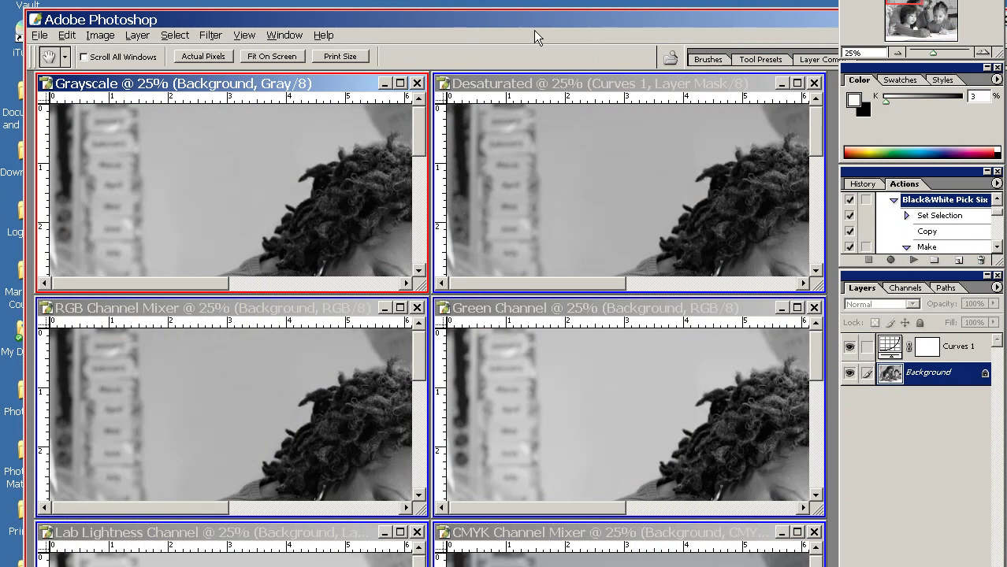
pyautogui.moveTo(529, 25); pyautogui.dragTo(518, 0)
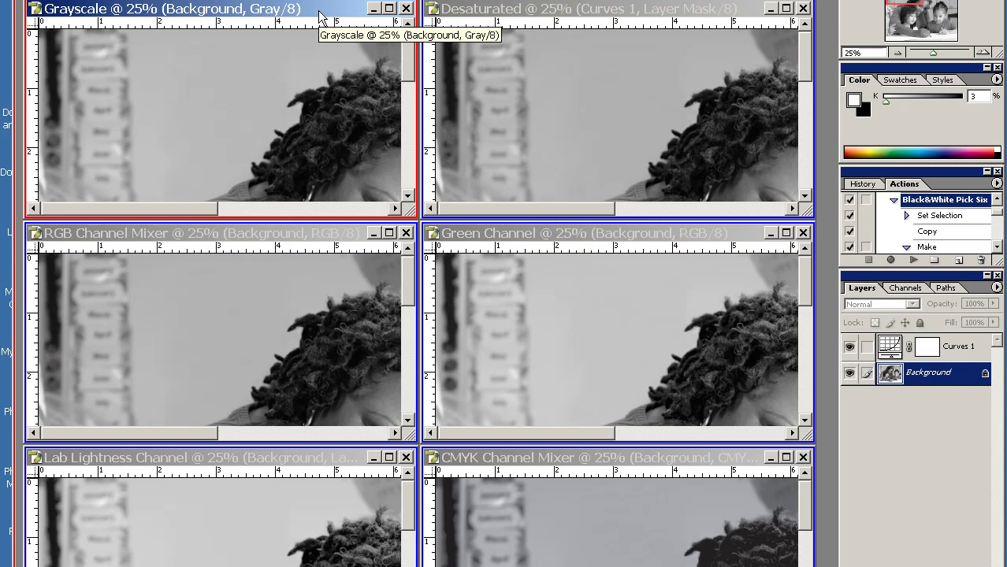
pyautogui.hotkey('ctrl', '-')
pyautogui.hotkey('ctrl', '-')
pyautogui.hotkey('ctrl', '-')
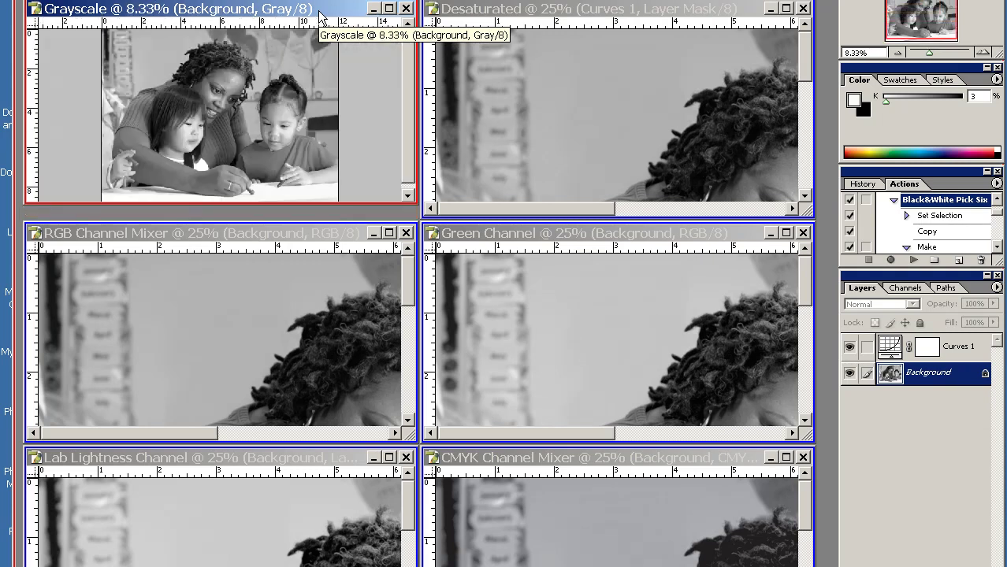
pyautogui.hotkey('ctrl', '+')
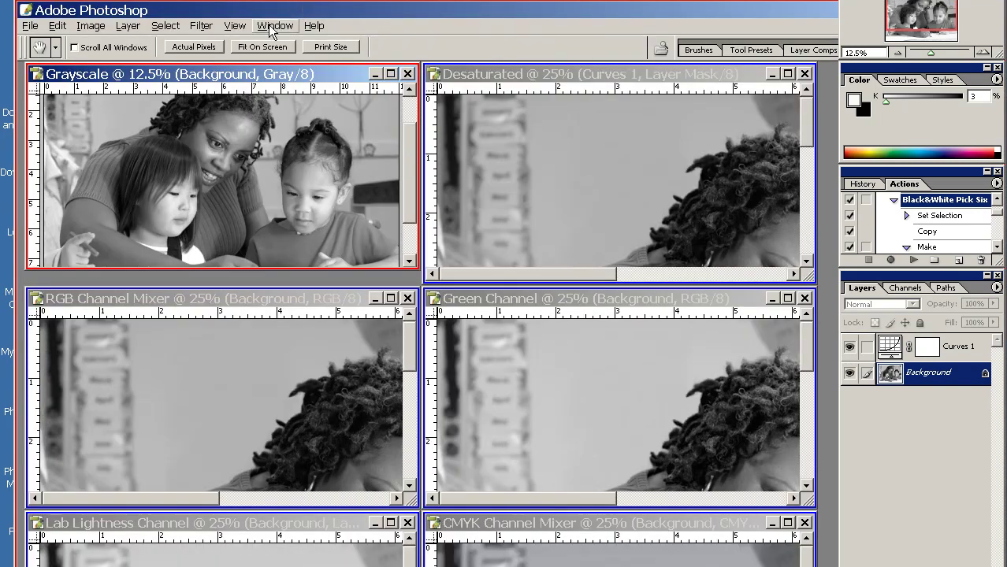
pyautogui.click(276, 26)
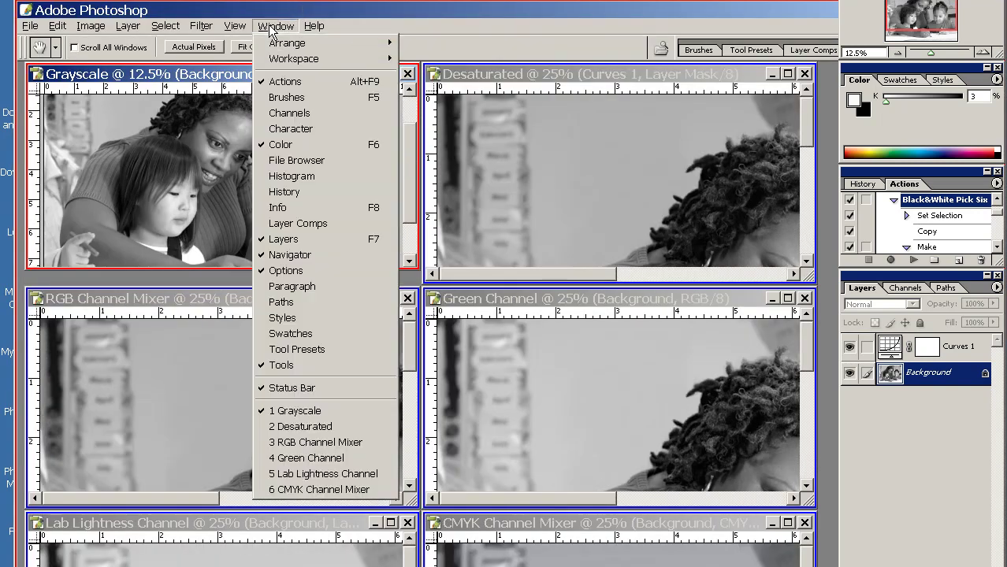
pyautogui.moveTo(285, 44)
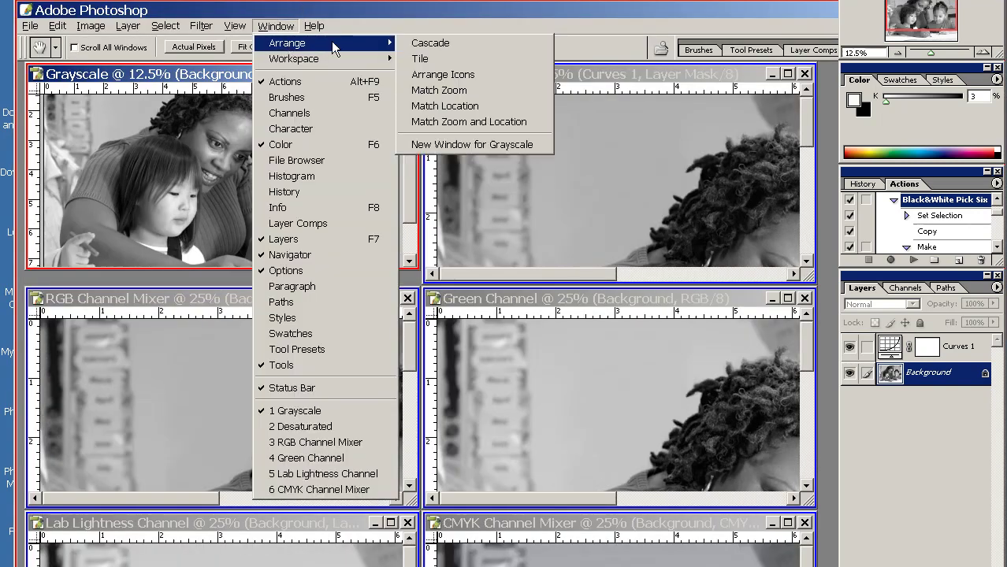
pyautogui.click(461, 122)
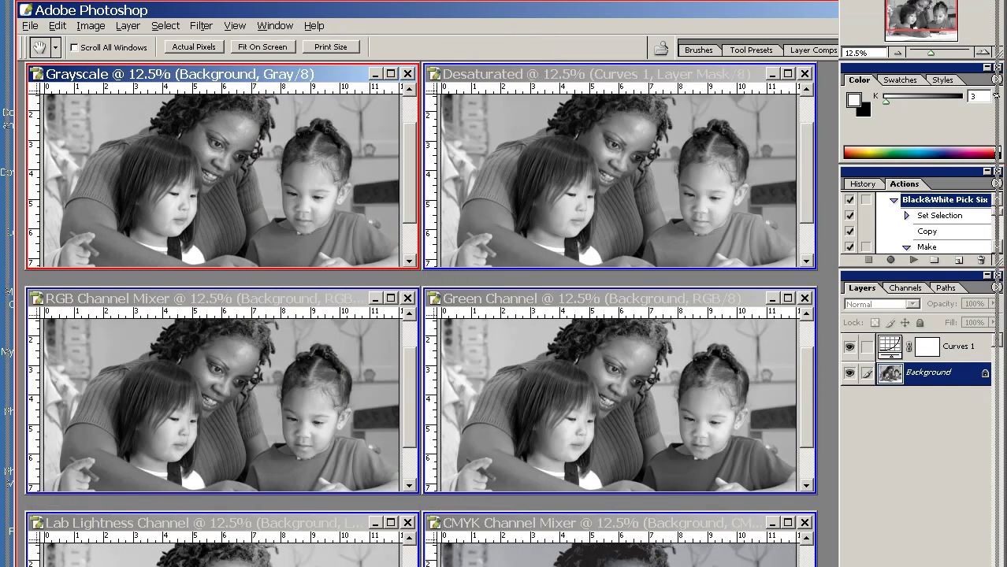
# - Inspect the CMYK Channel Mixer version's Channel Mixer layer settings and cancel without changes
pyautogui.doubleClick(503, 17)
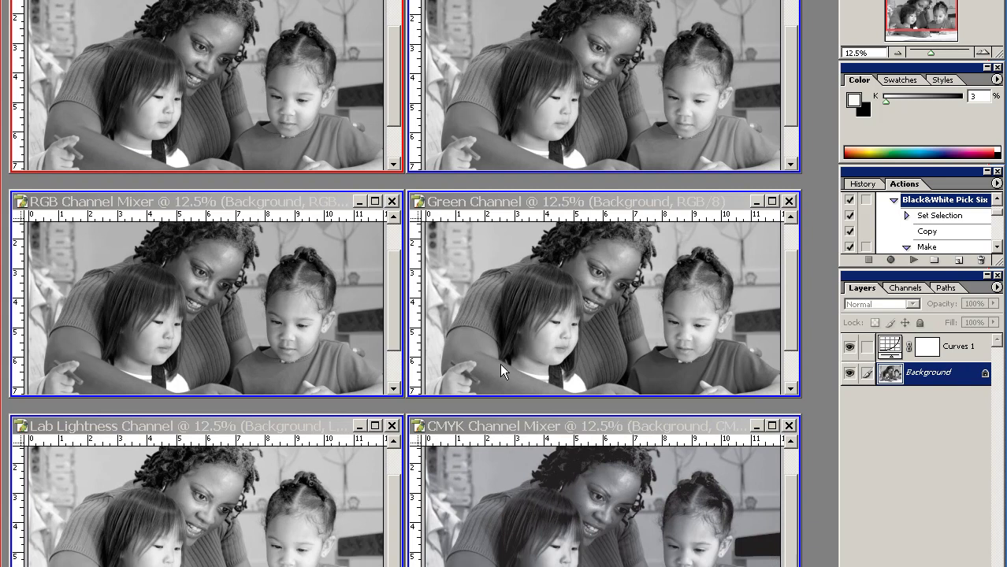
pyautogui.click(625, 429)
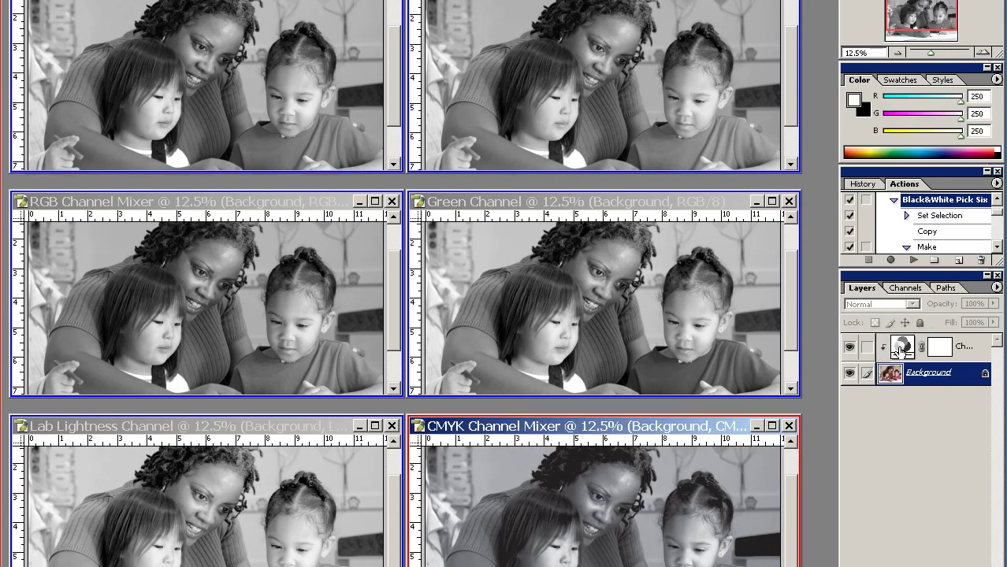
pyautogui.click(902, 349)
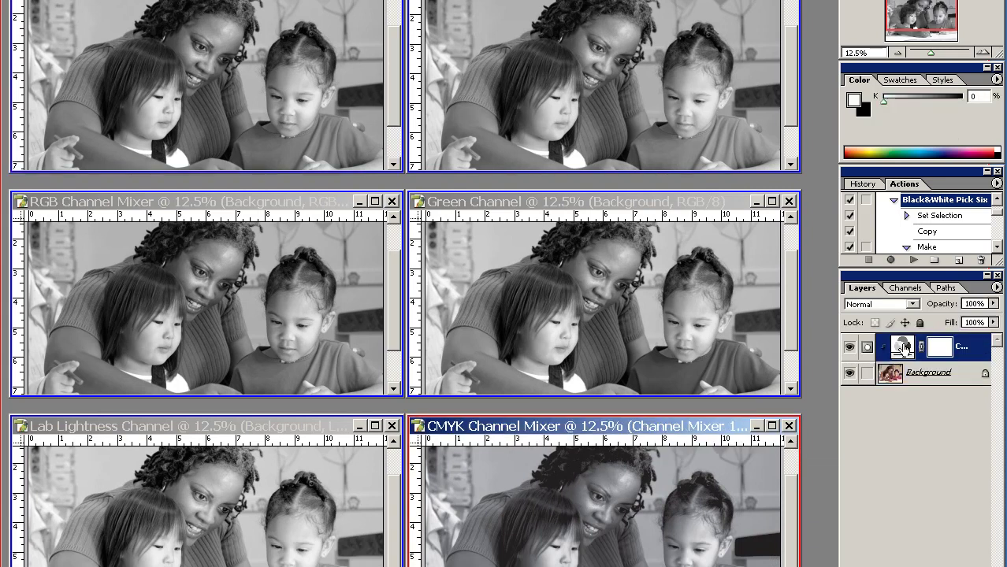
pyautogui.doubleClick(903, 348)
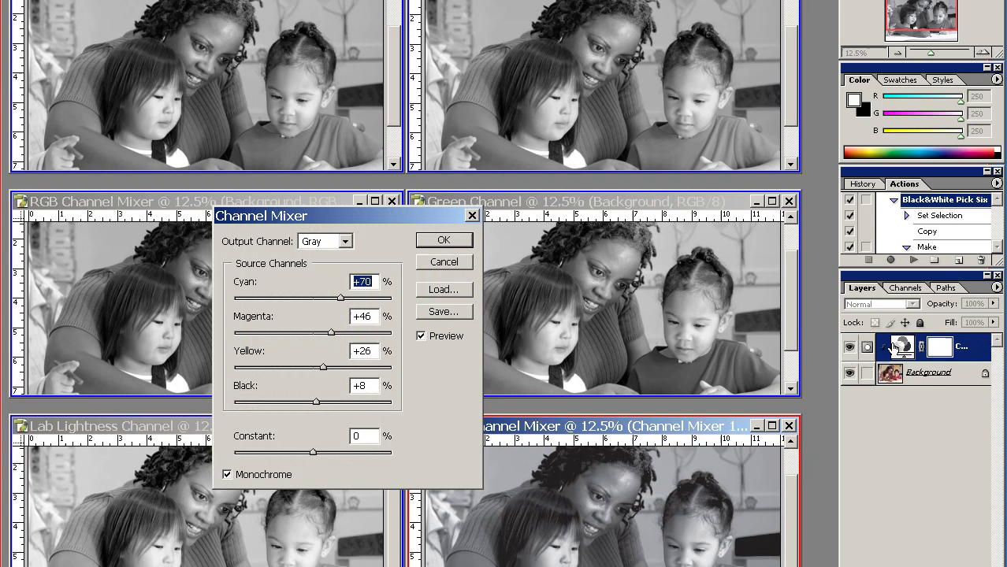
pyautogui.click(444, 262)
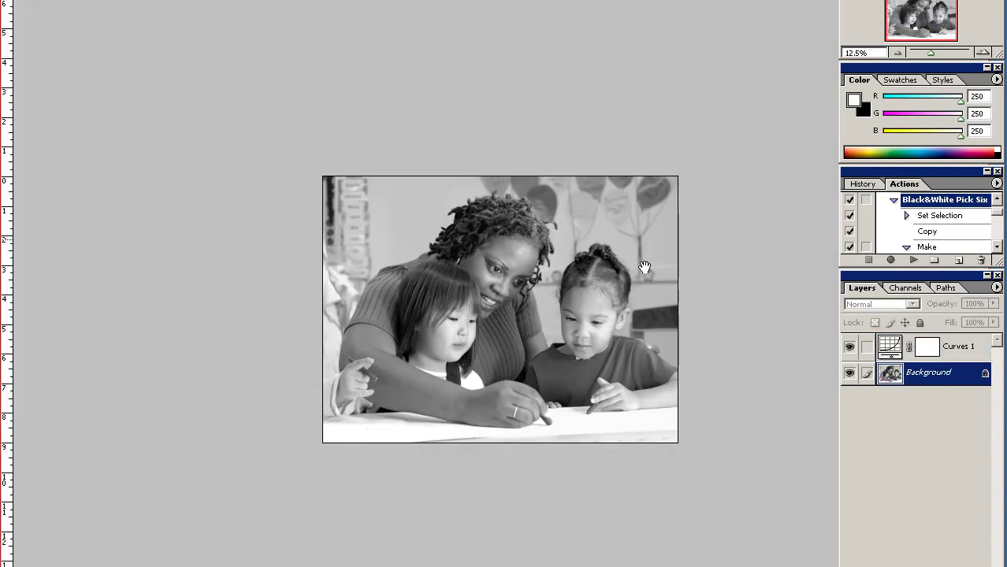
# - Open the Green Channel version's Curves 1 settings and cancel without changes
pyautogui.click(896, 348)
pyautogui.doubleClick(896, 347)
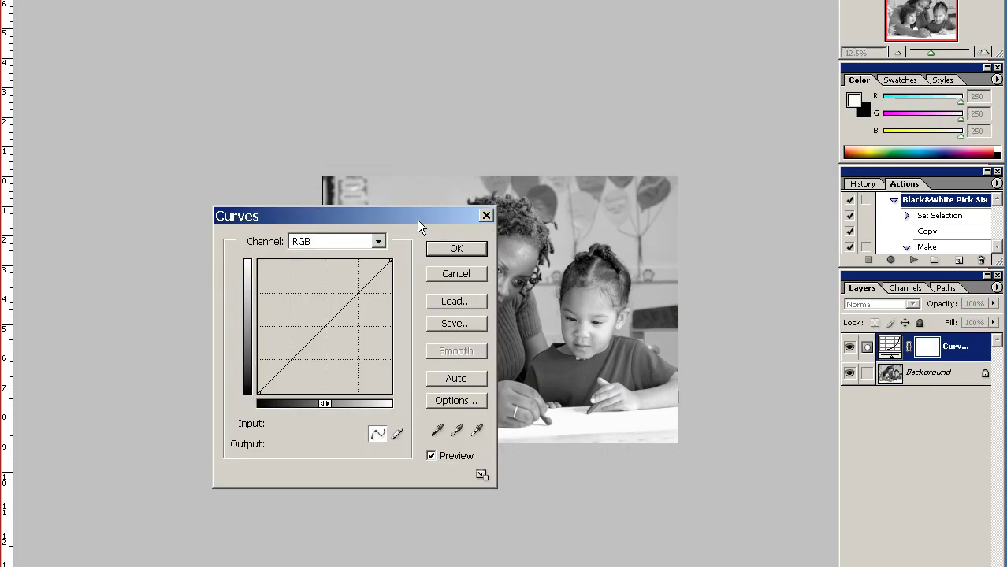
pyautogui.click(454, 274)
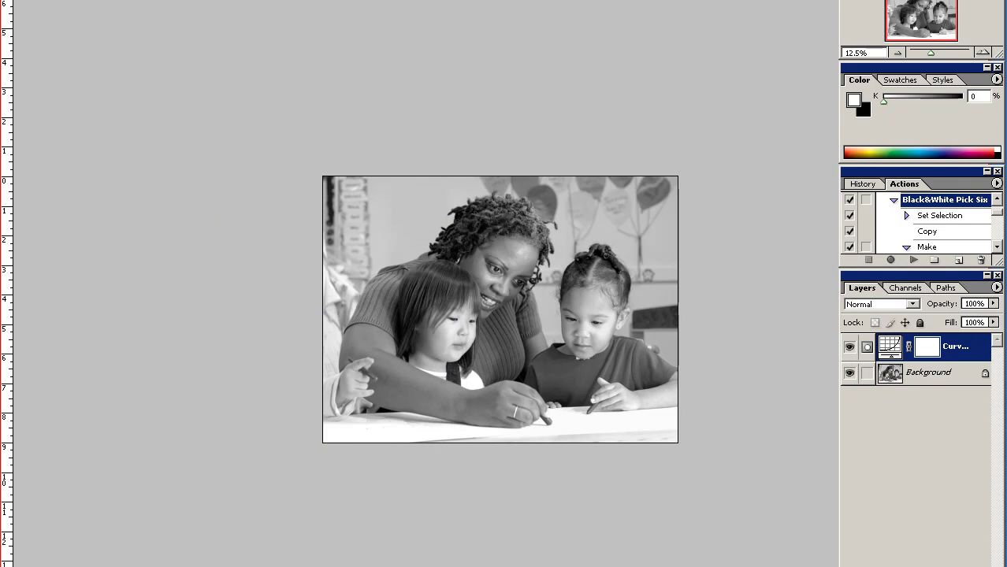
# - Return from full-screen to standard screen mode to show the tiled versions
pyautogui.press('f')
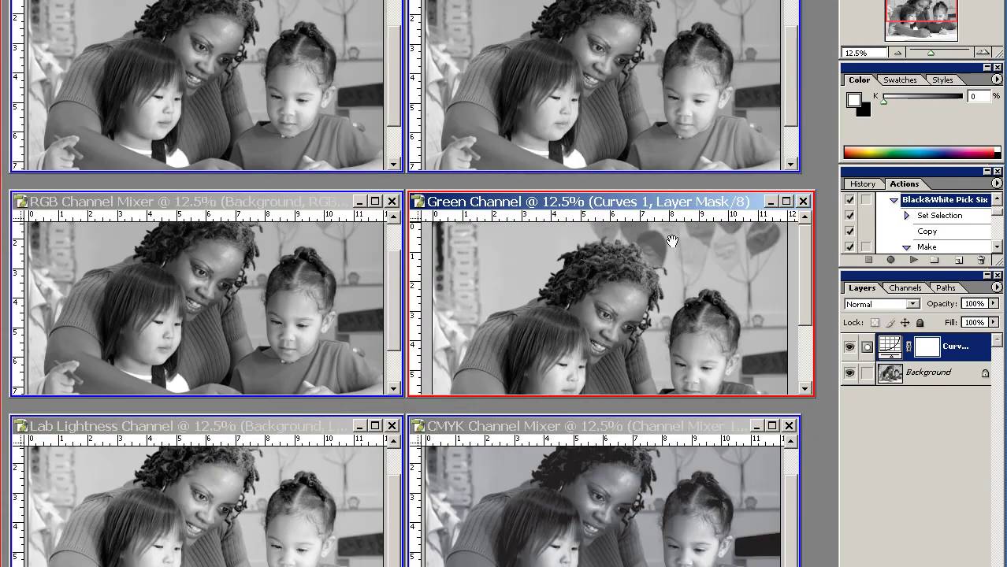
pyautogui.scroll(-3, 526, 381)
pyautogui.scroll(3, 526, 382)
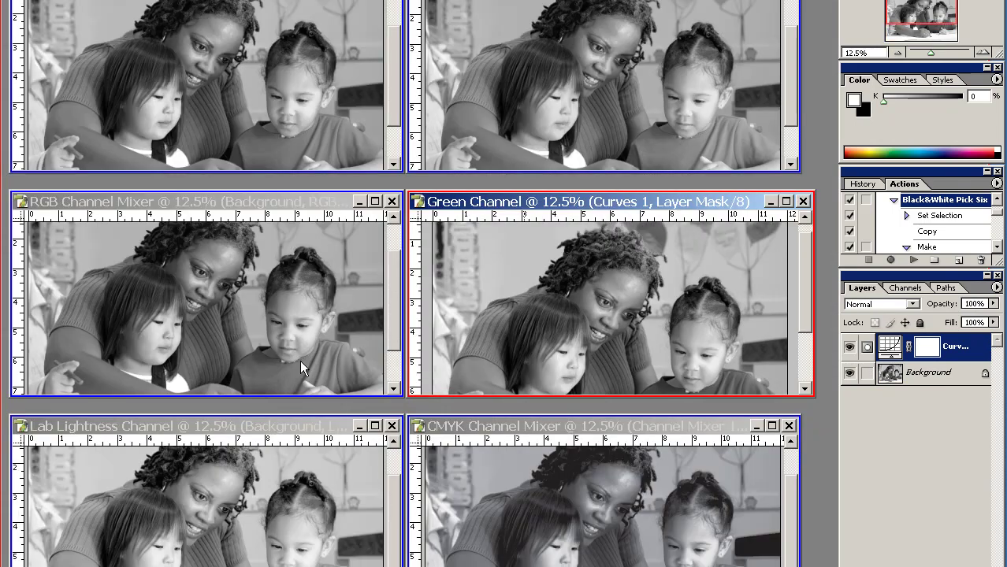
pyautogui.scroll(-2, 255, 320)
pyautogui.scroll(2, 255, 320)
pyautogui.scroll(-2, 235, 80)
pyautogui.scroll(2, 234, 80)
# - Close Green Channel, RGB Channel Mixer, Lab Lightness Channel and CMYK Channel Mixer without saving
pyautogui.click(803, 201)
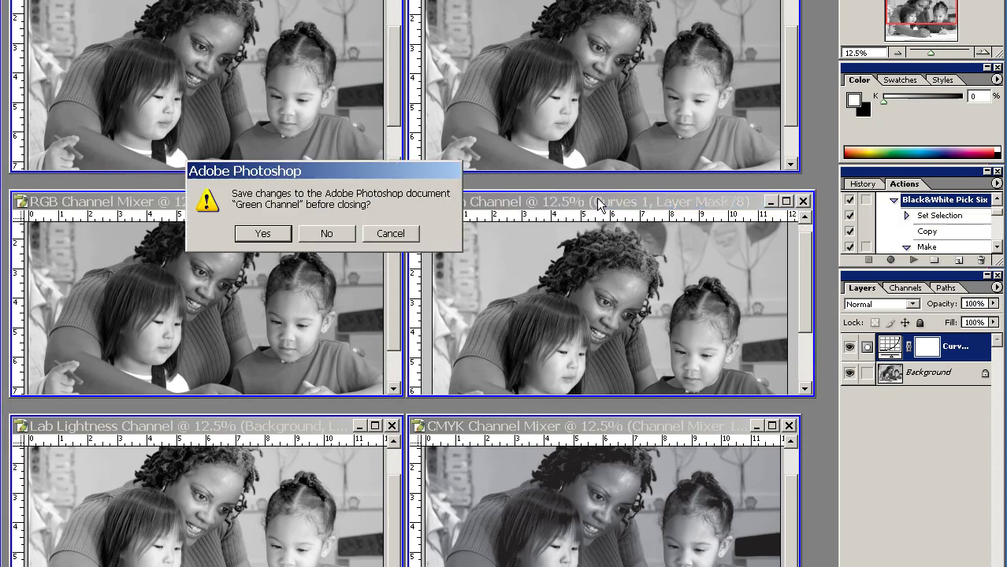
pyautogui.click(331, 231)
pyautogui.click(391, 202)
pyautogui.click(330, 232)
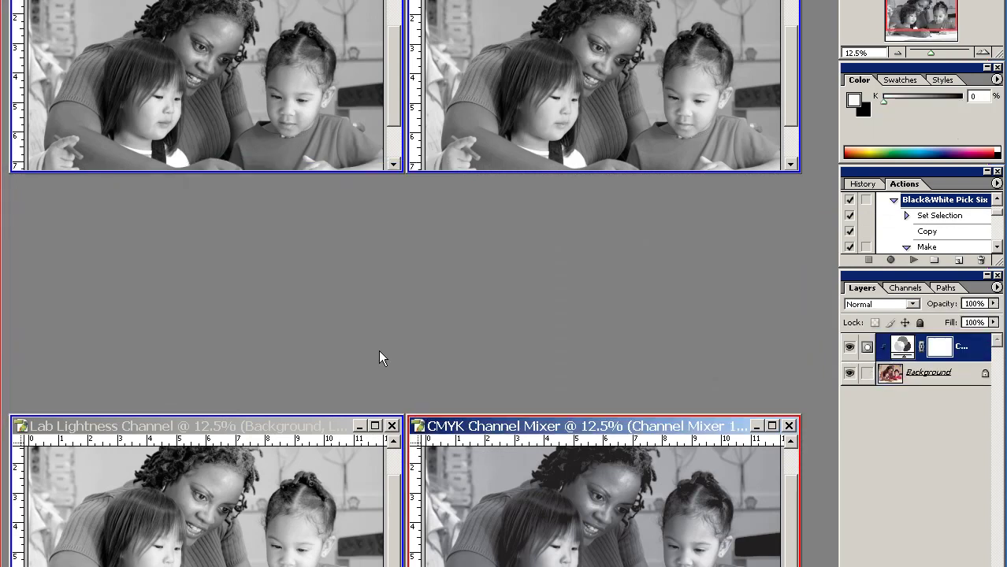
pyautogui.click(392, 426)
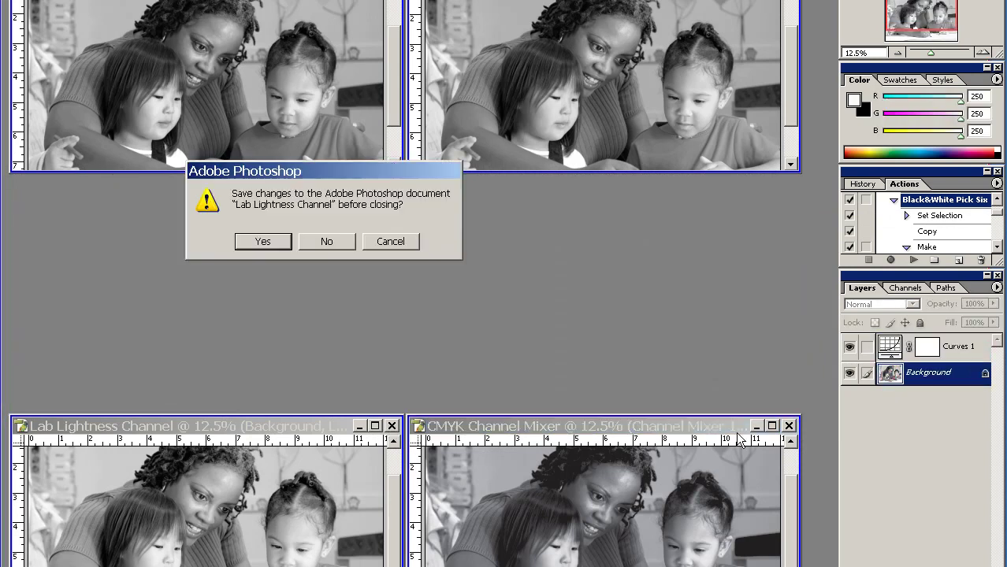
pyautogui.click(331, 244)
pyautogui.click(789, 426)
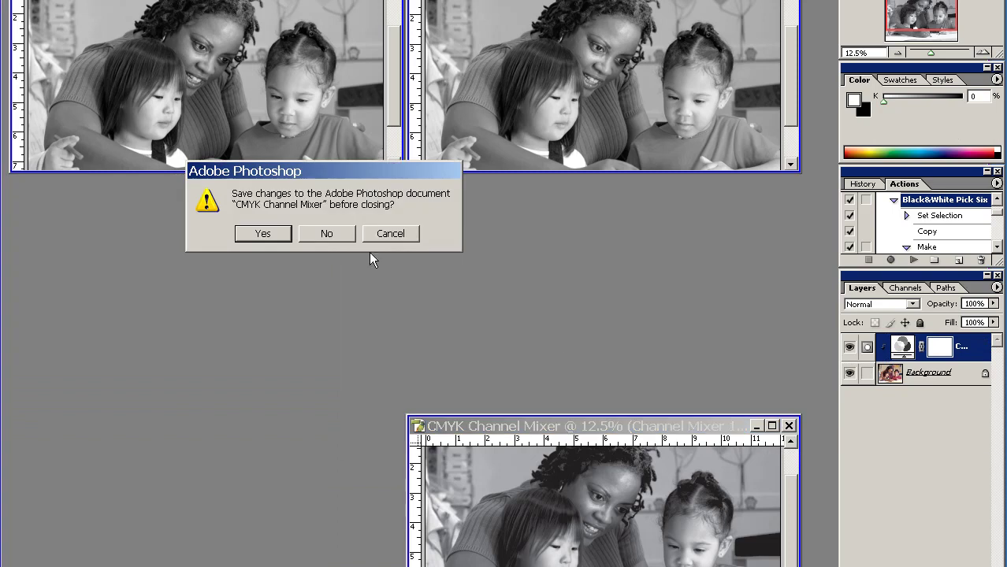
pyautogui.click(326, 233)
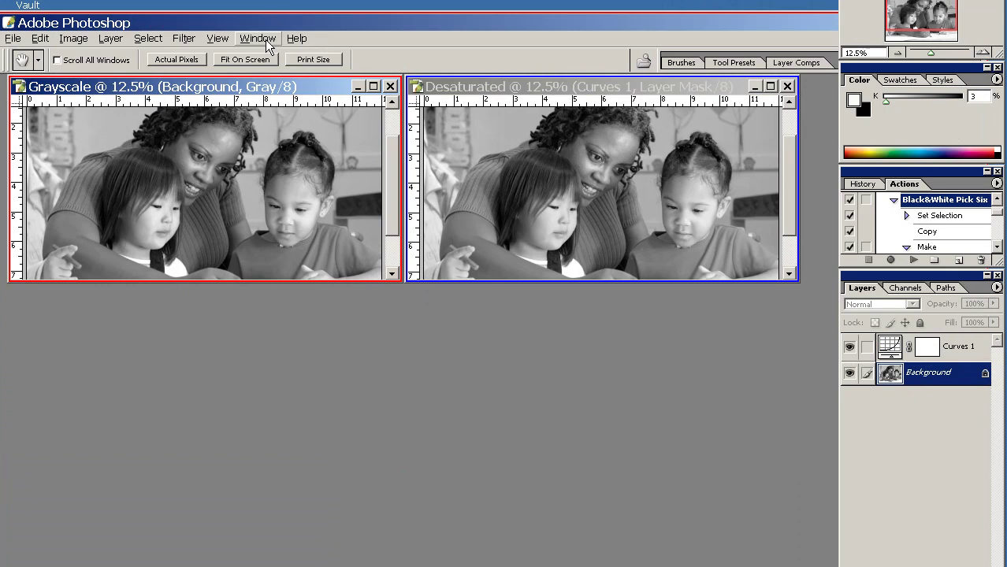
# - Tile the Grayscale and Desaturated windows and nudge Desaturated slightly upward
pyautogui.click(260, 38)
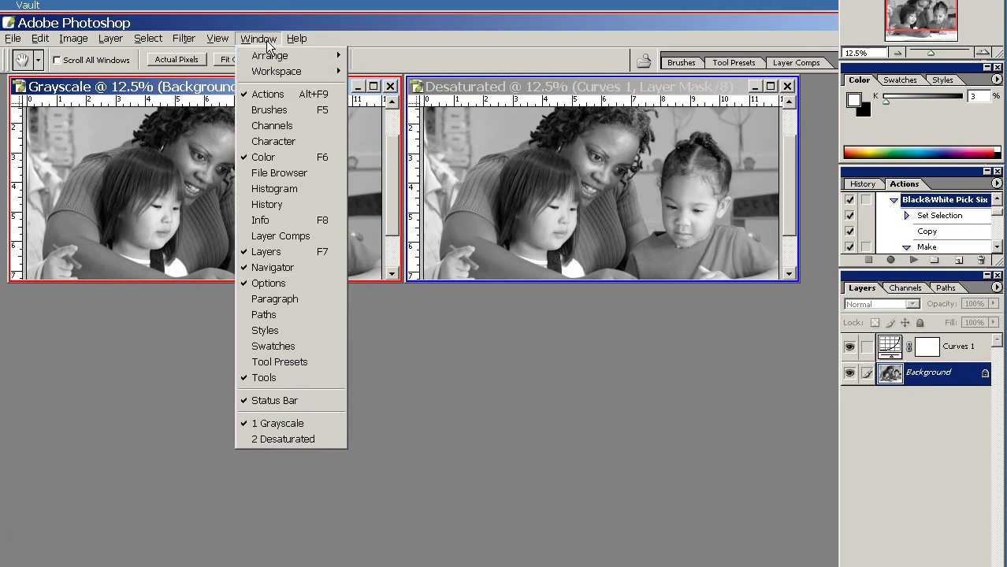
pyautogui.moveTo(280, 58)
pyautogui.click(392, 73)
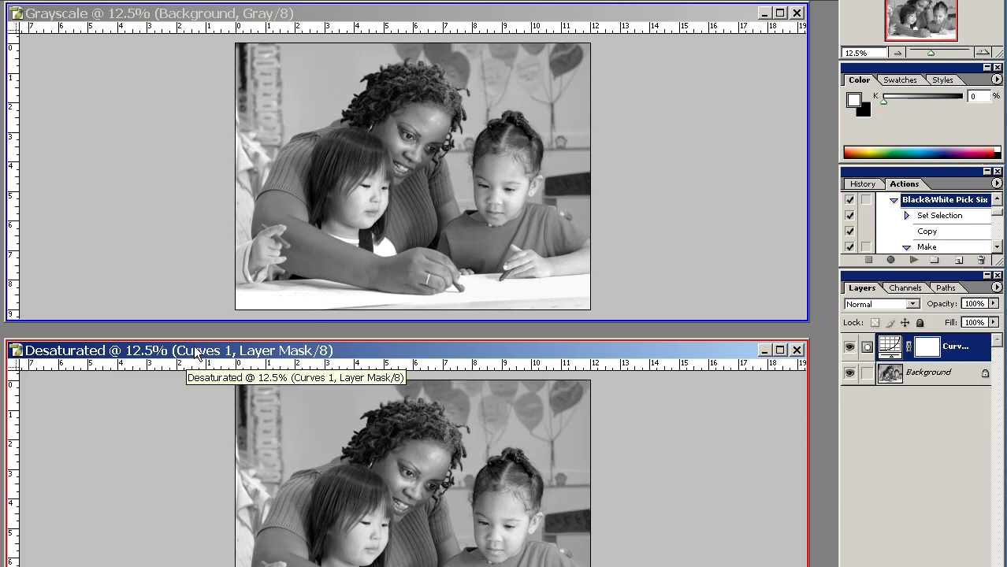
pyautogui.moveTo(508, 350); pyautogui.dragTo(522, 299)
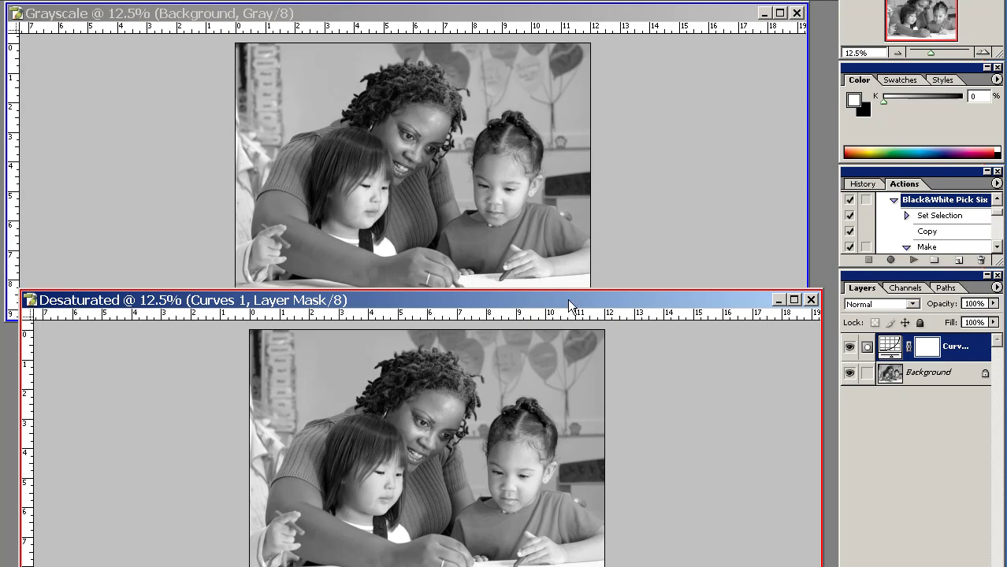
# - Open the Curves 1 settings on the Desaturated version and move the dialog off the children's faces
pyautogui.doubleClick(888, 348)
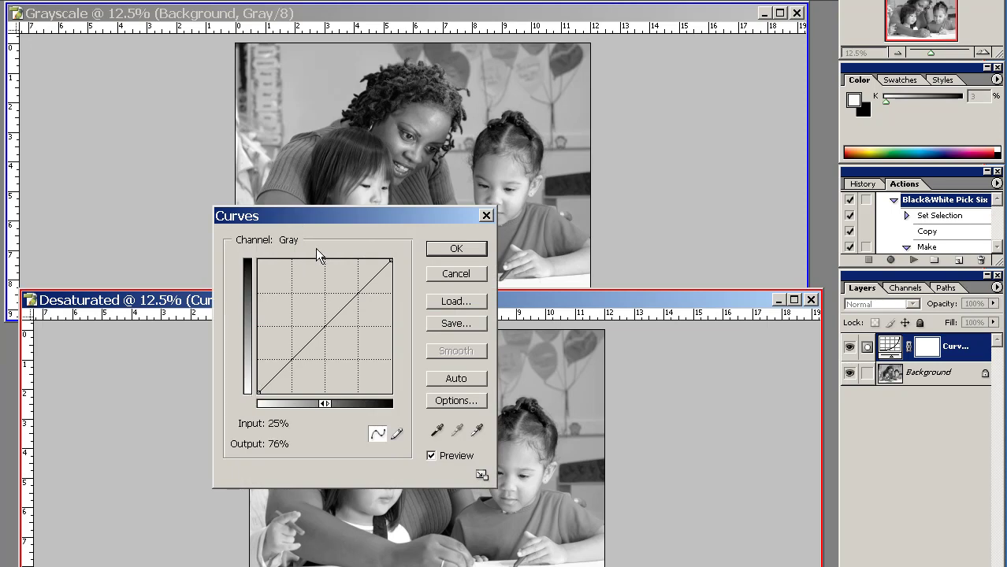
pyautogui.moveTo(338, 217); pyautogui.dragTo(273, 117)
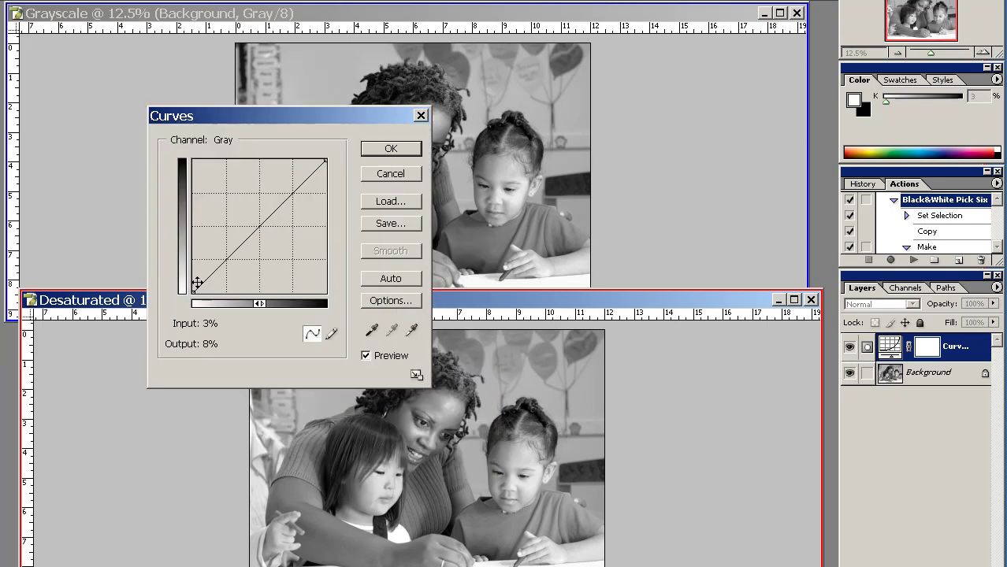